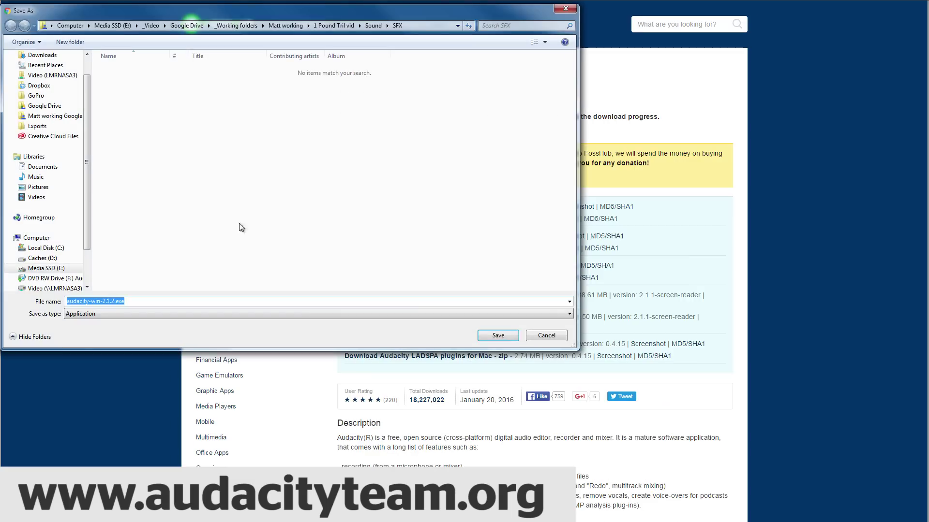
Save audacity-win-2.1.2.exe into the Desktop folder.
{"action": "scroll", "coordinate": [89, 193], "scroll_direction": "up", "scroll_amount": 2}
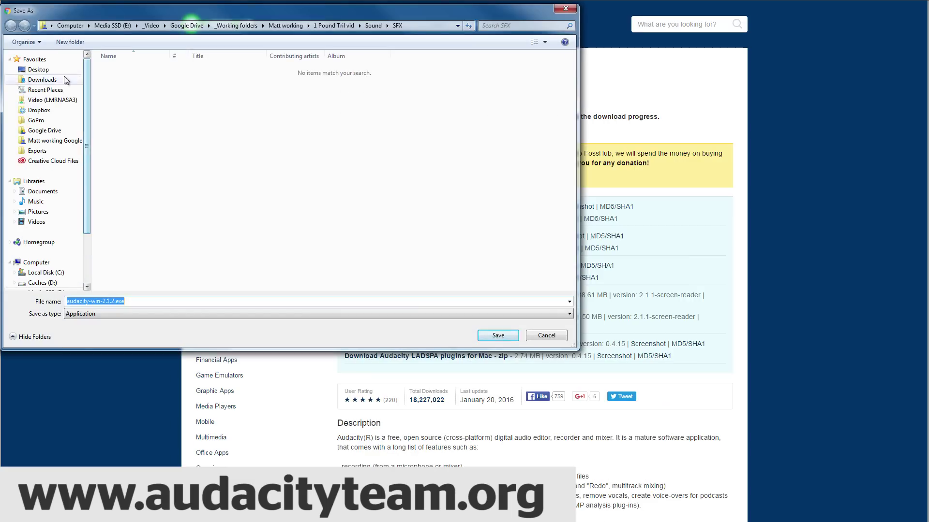
{"action": "left_click", "coordinate": [62, 69]}
{"action": "left_click", "coordinate": [491, 334]}
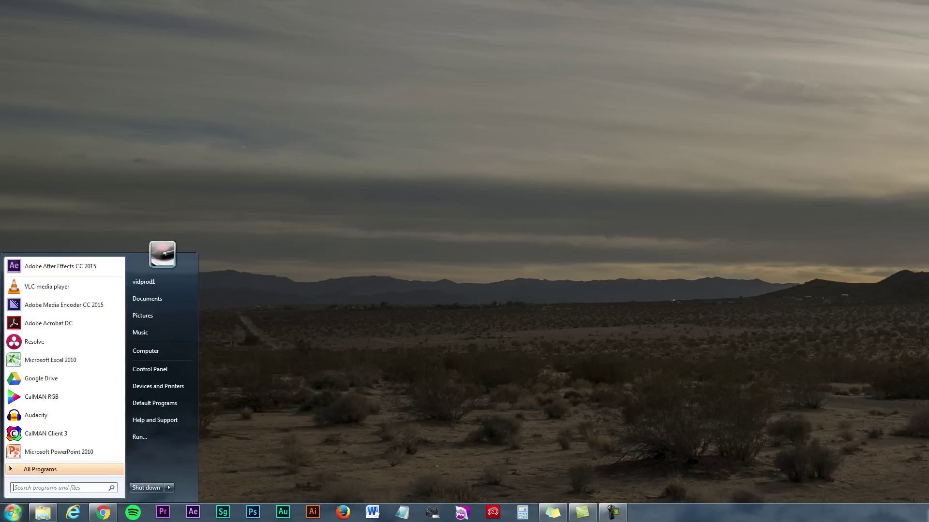
Reach the recording devices list in the Control Panel's Sound settings.
{"action": "left_click", "coordinate": [160, 369]}
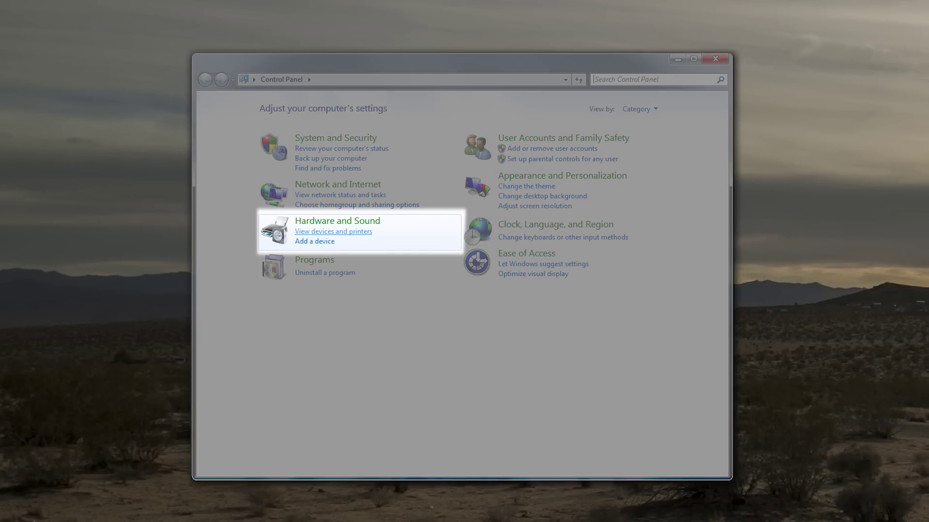
{"action": "left_click", "coordinate": [337, 220]}
{"action": "left_click", "coordinate": [361, 161]}
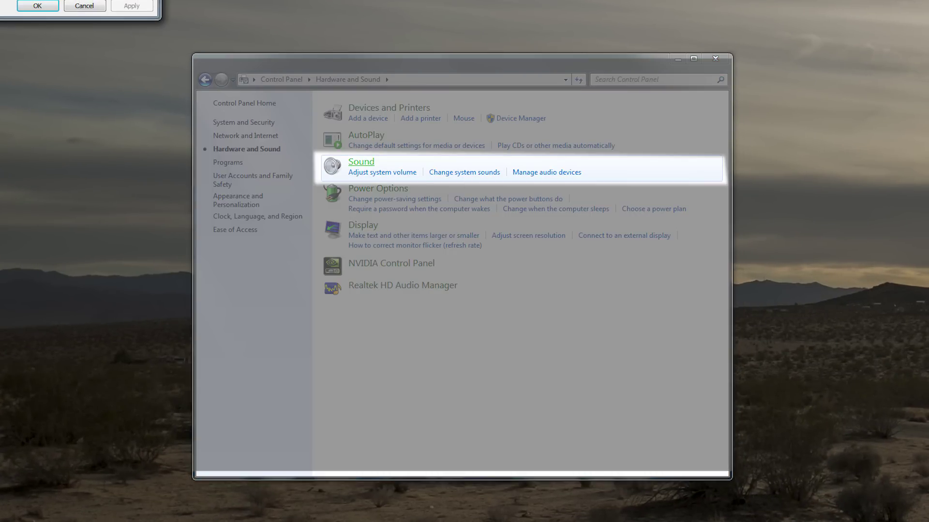
{"action": "left_click_drag", "start_coordinate": [106, 37], "coordinate": [122, 51]}
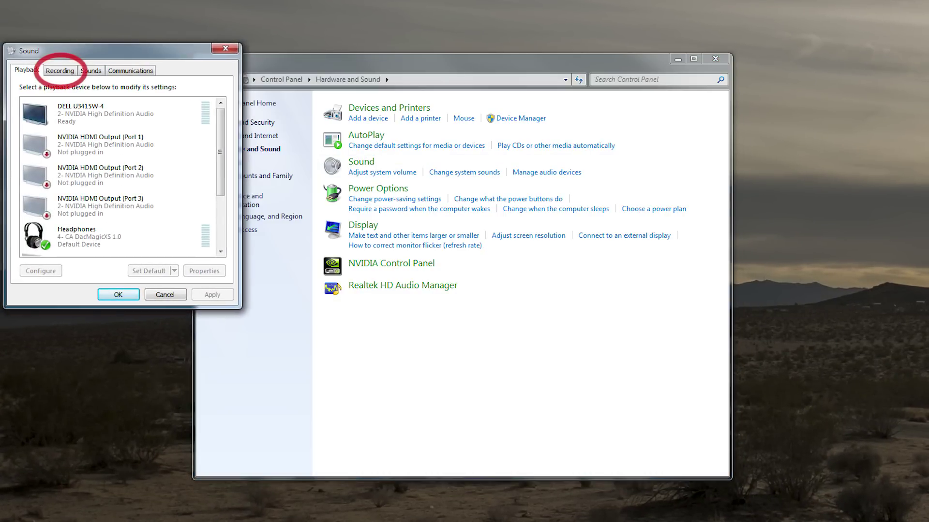
{"action": "left_click", "coordinate": [60, 71]}
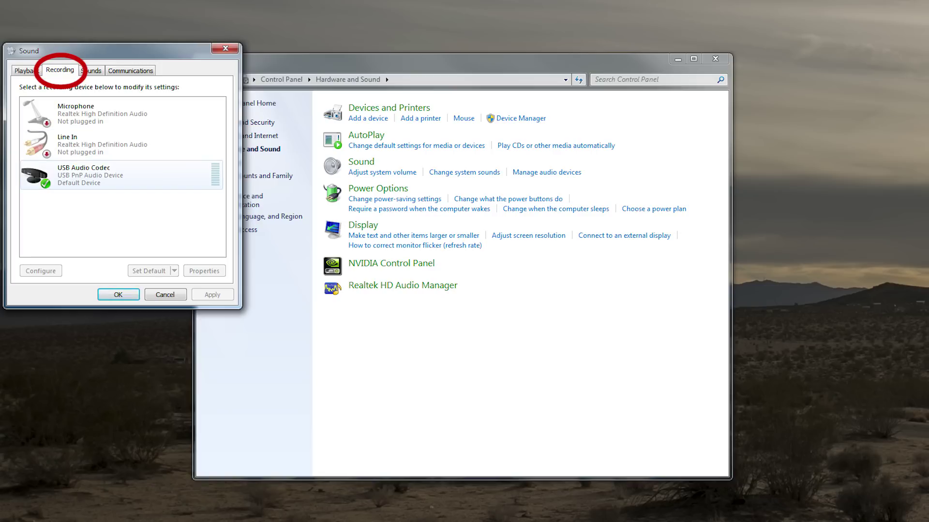
Rename the USB Audio Codec input to 'Record Player' in its properties.
{"action": "right_click", "coordinate": [91, 175]}
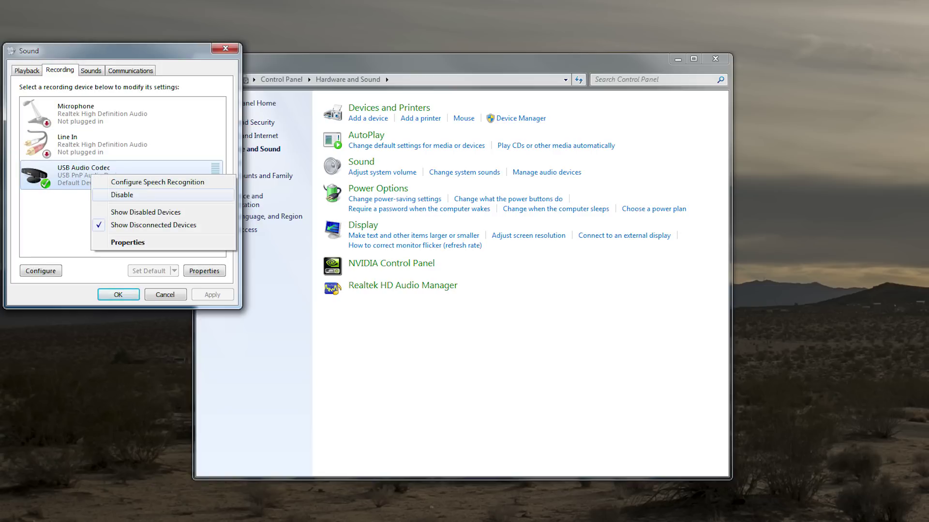
{"action": "left_click", "coordinate": [127, 243]}
{"action": "type", "text": "Record Player"}
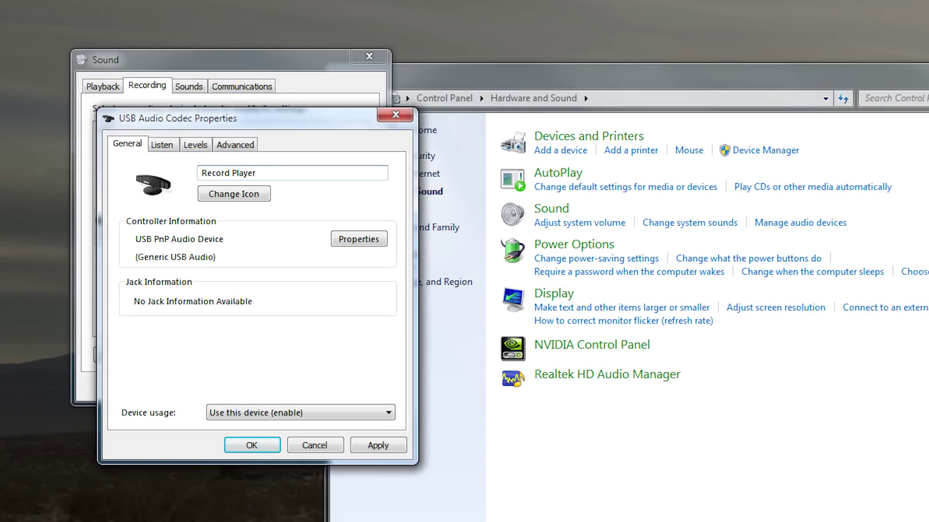
{"action": "left_click", "coordinate": [235, 145]}
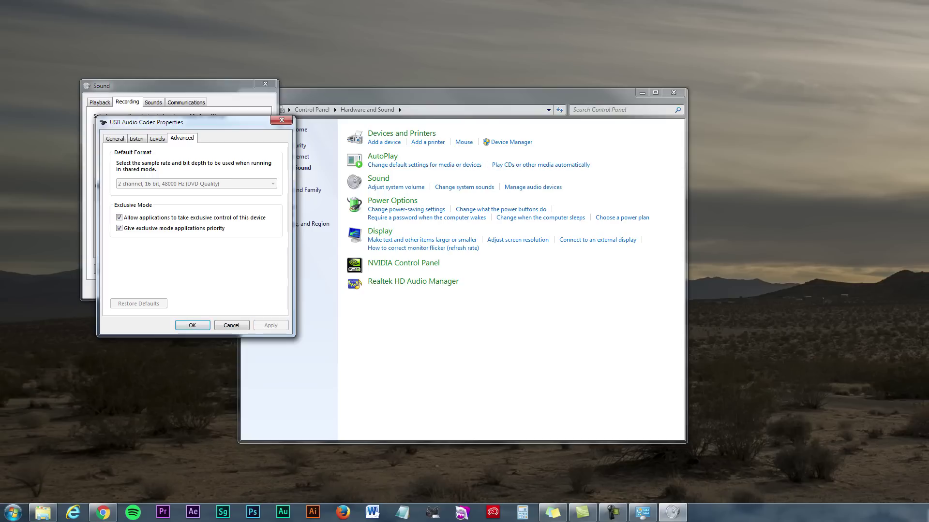
{"action": "left_click", "coordinate": [190, 404]}
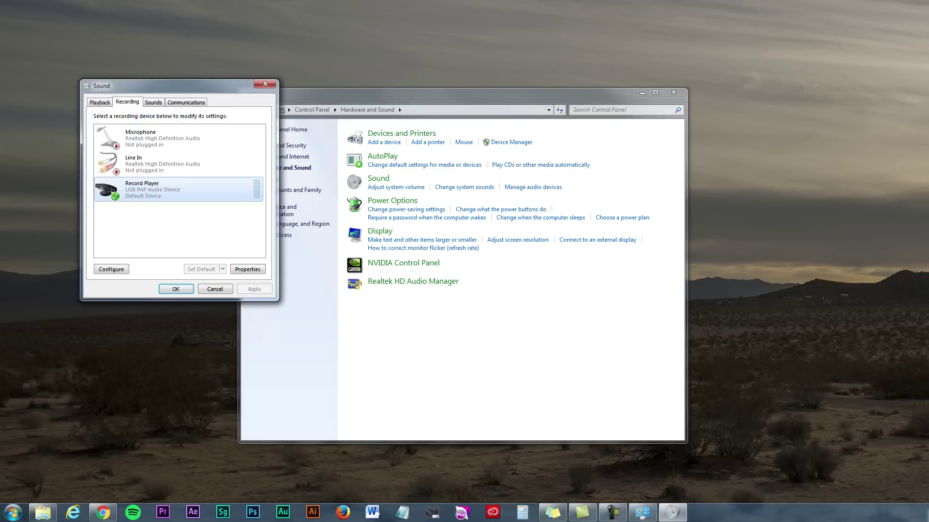
Review the playback devices and Speakers options, then close the Sound settings.
{"action": "left_click", "coordinate": [99, 102]}
{"action": "left_click_drag", "start_coordinate": [261, 170], "coordinate": [261, 205]}
{"action": "right_click", "coordinate": [134, 217]}
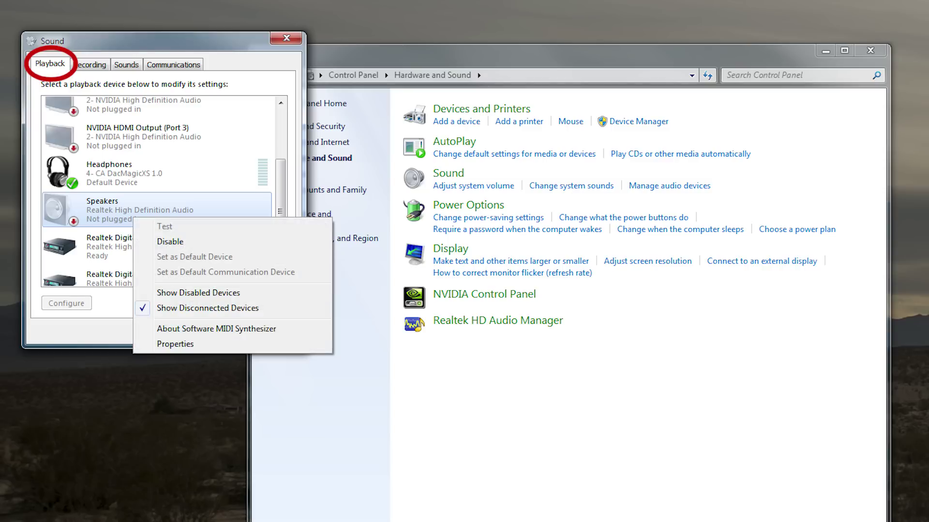
{"action": "left_click", "coordinate": [118, 211]}
{"action": "left_click", "coordinate": [158, 331]}
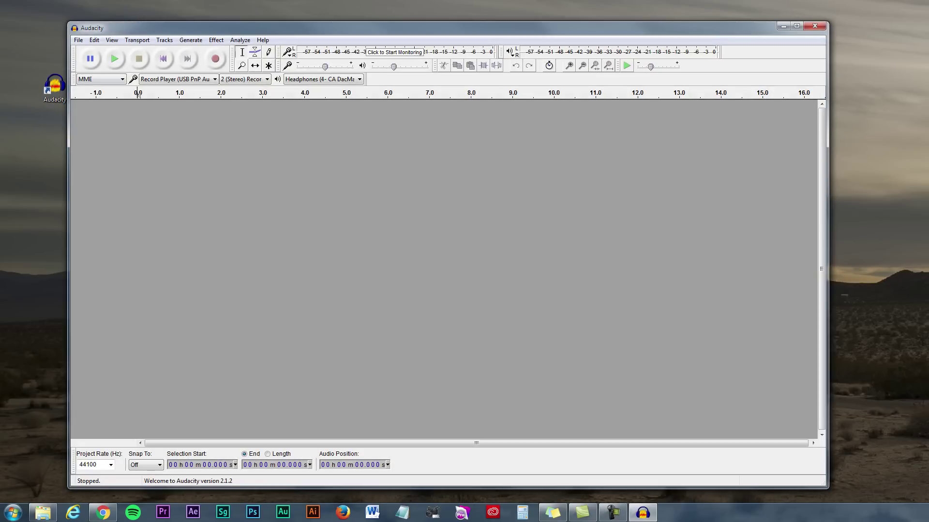
In Preferences, set MME host, Headphones playback, Record Player recording, and enable Software Playthrough.
{"action": "left_click", "coordinate": [94, 41]}
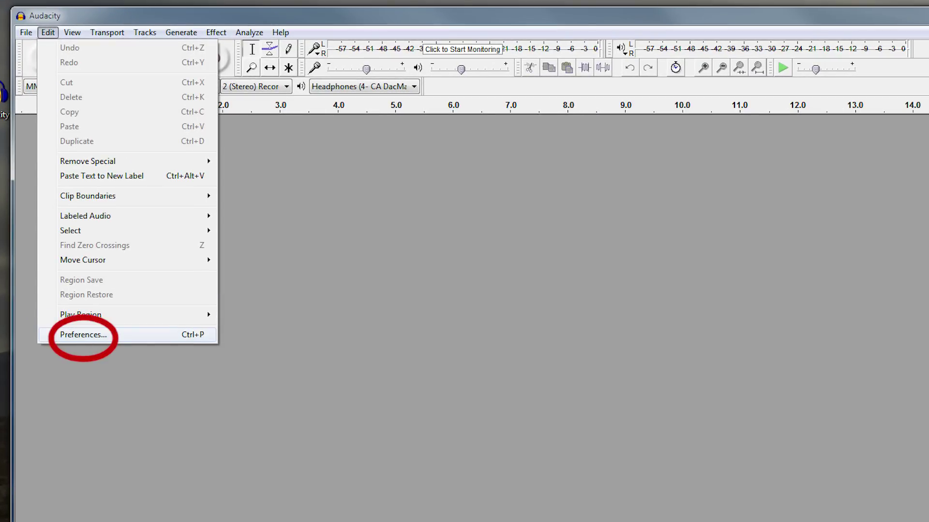
{"action": "key", "text": "ctrl+p"}
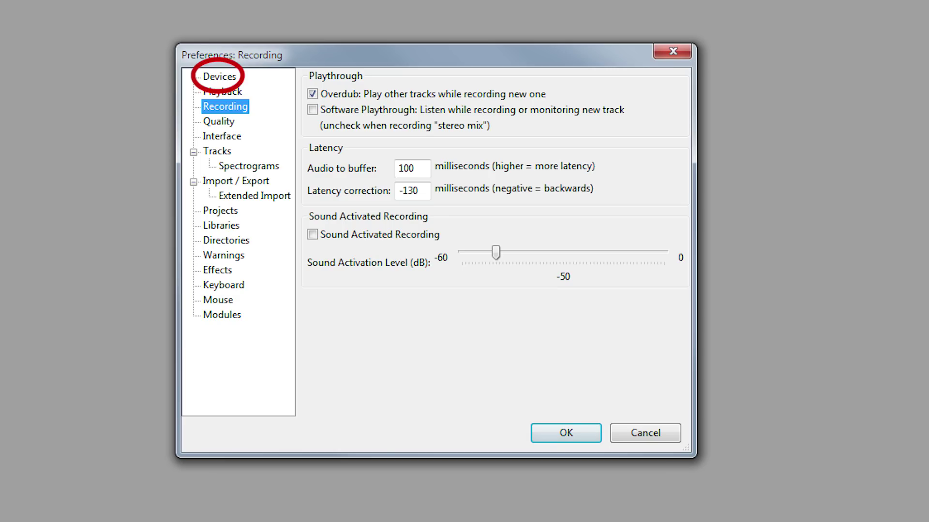
{"action": "left_click", "coordinate": [220, 77]}
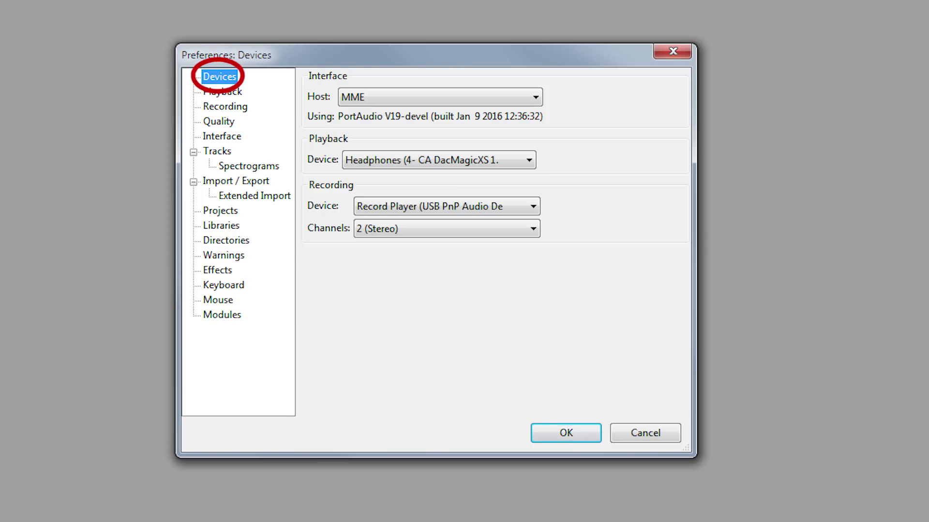
{"action": "left_click", "coordinate": [440, 98]}
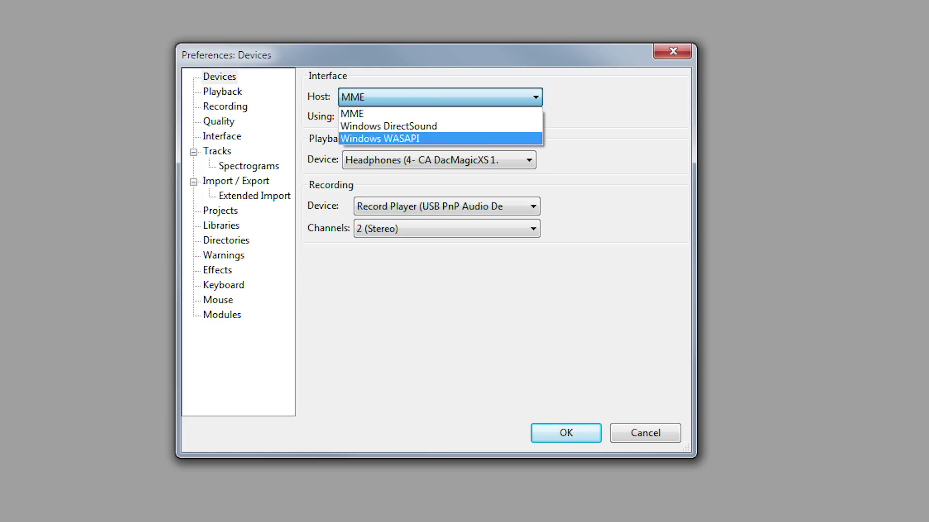
{"action": "left_click", "coordinate": [435, 114]}
{"action": "left_click", "coordinate": [439, 160]}
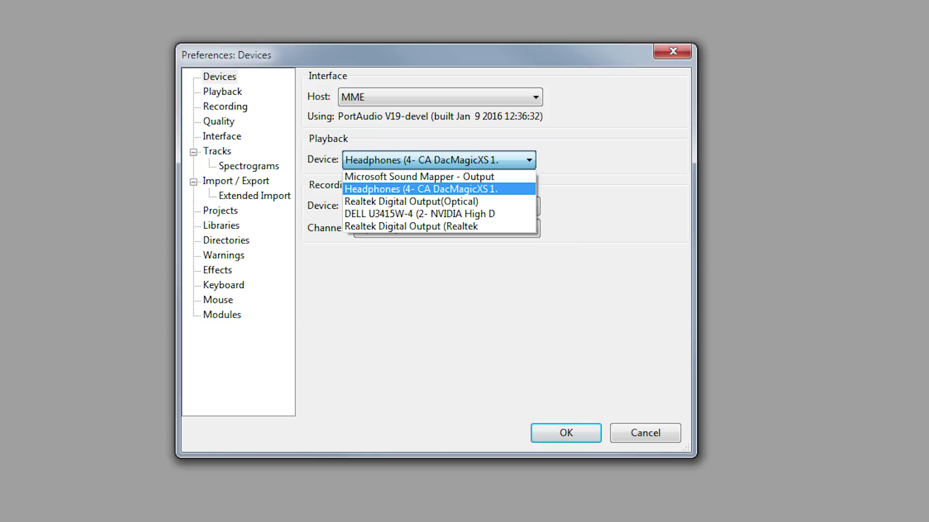
{"action": "left_click", "coordinate": [439, 189]}
{"action": "left_click", "coordinate": [446, 207]}
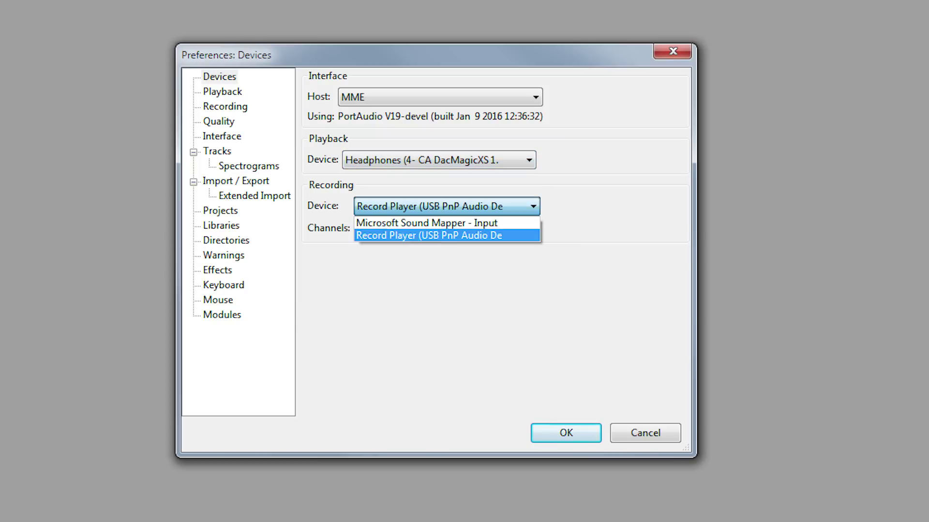
{"action": "left_click", "coordinate": [447, 235]}
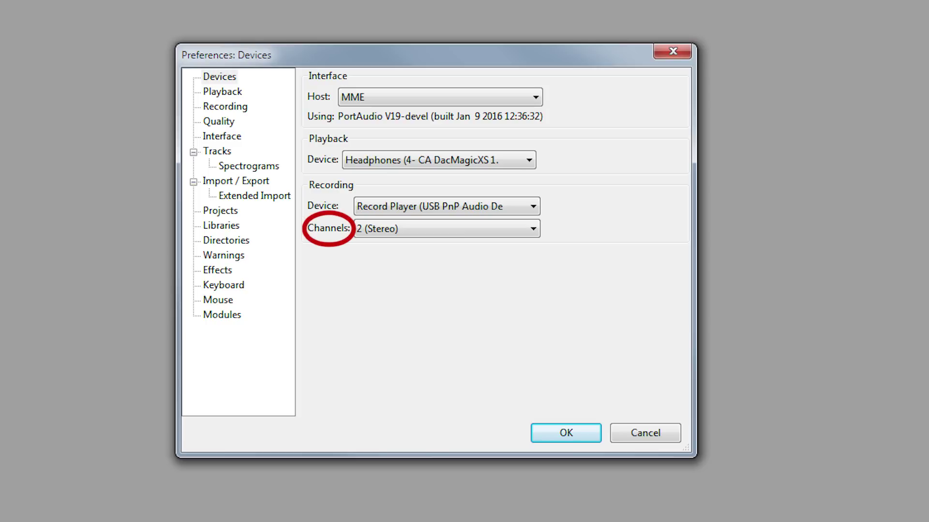
{"action": "left_click", "coordinate": [225, 106]}
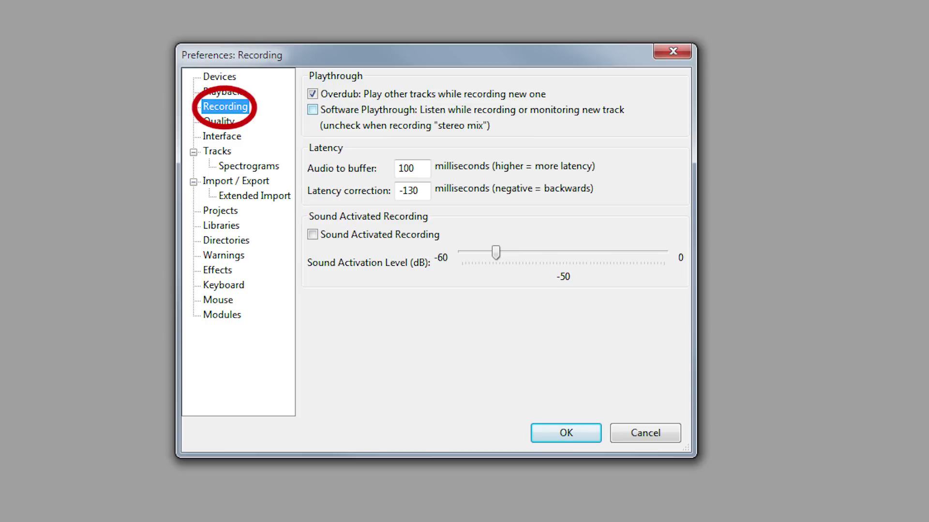
{"action": "left_click", "coordinate": [312, 110]}
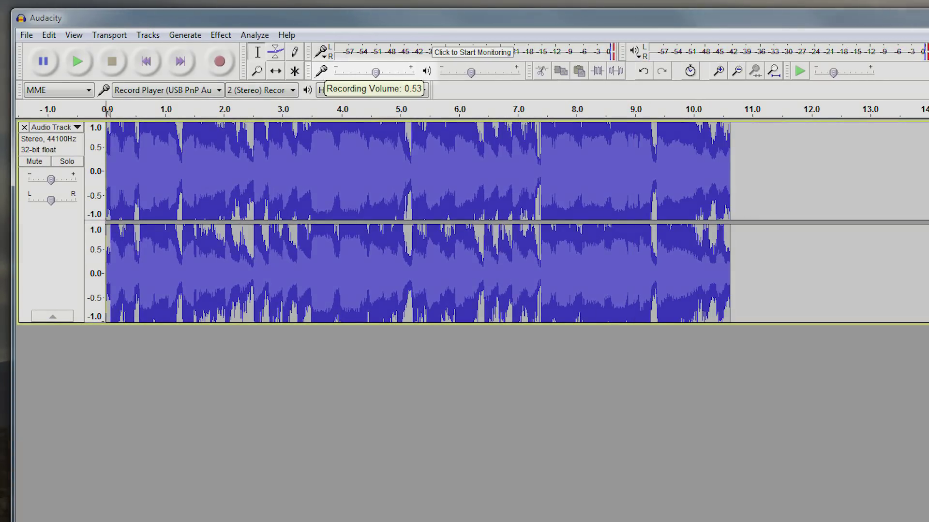
Turn the recording volume down and record a new stereo take of the vinyl.
{"action": "left_click_drag", "start_coordinate": [376, 72], "coordinate": [353, 73]}
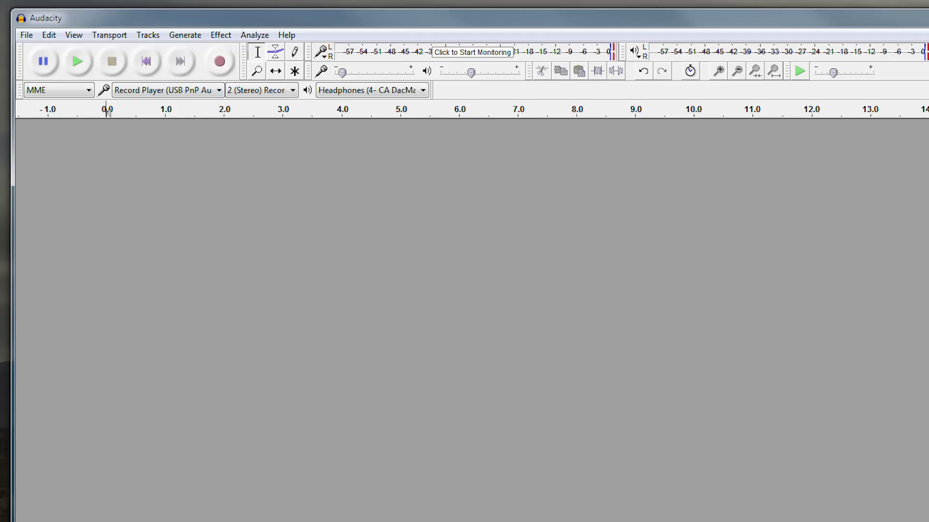
{"action": "key", "text": "r"}
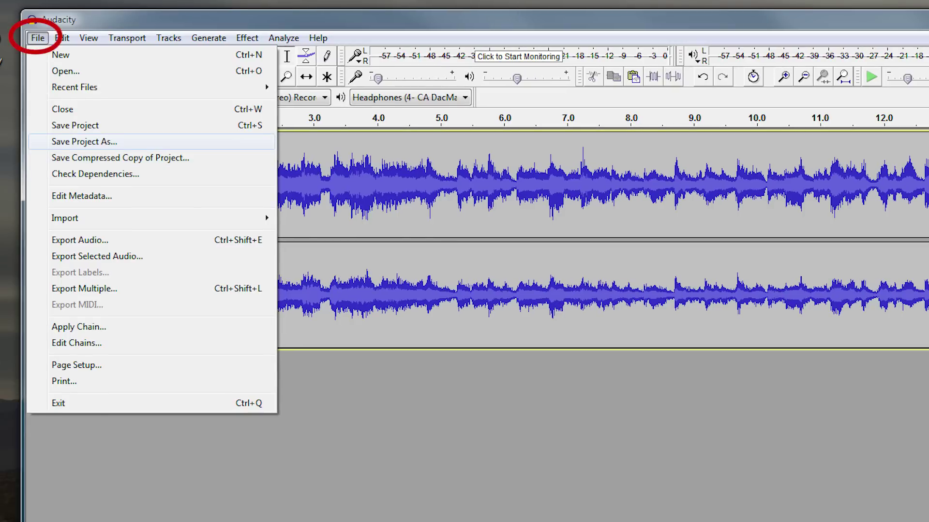
Save the project as 'ELO Greatest hits.aup' in the Desktop folder.
{"action": "left_click", "coordinate": [75, 142]}
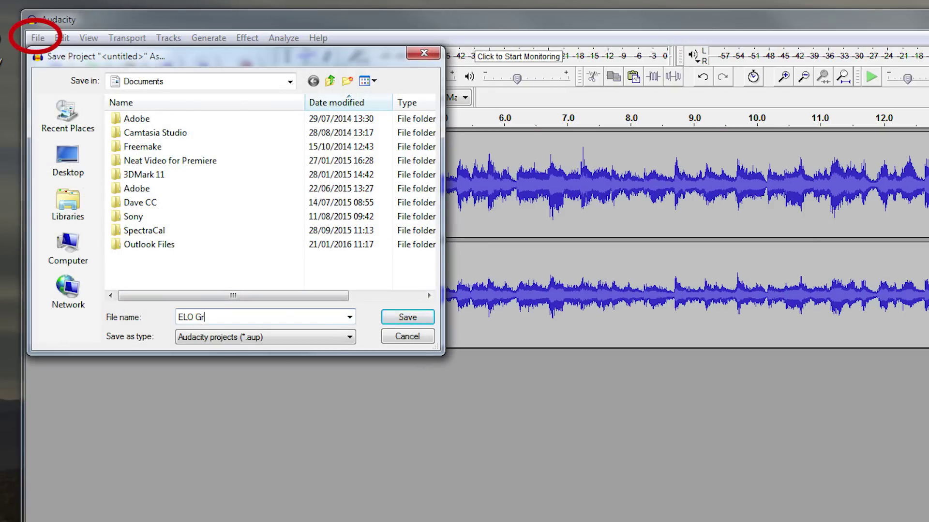
{"action": "type", "text": "ELO Greatest hits"}
{"action": "left_click", "coordinate": [68, 161]}
{"action": "key", "text": "Return"}
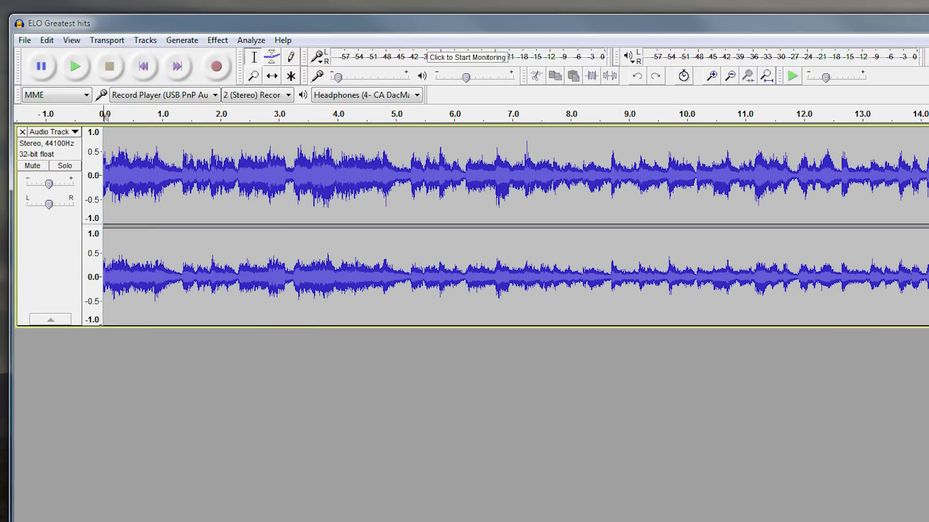
Add an 'Evil Woman' label at the start of the recording.
{"action": "left_click", "coordinate": [138, 55]}
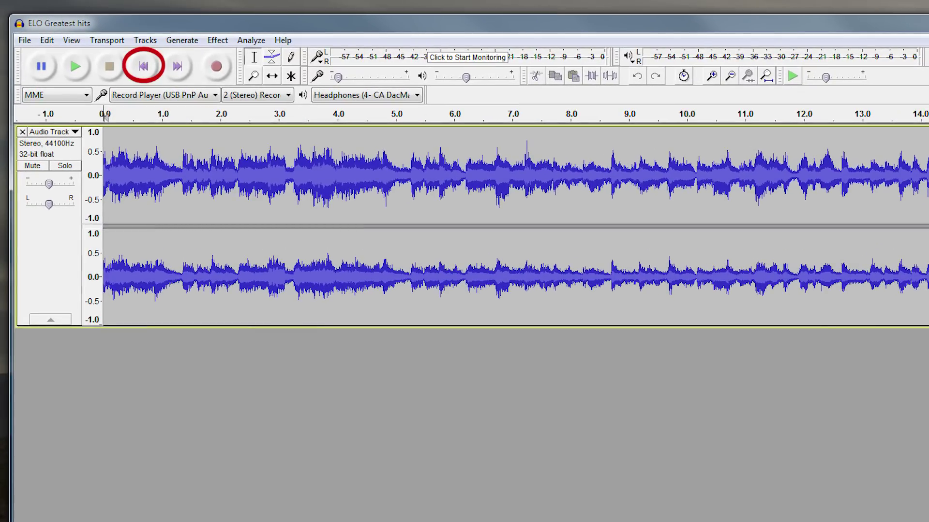
{"action": "left_click", "coordinate": [145, 40]}
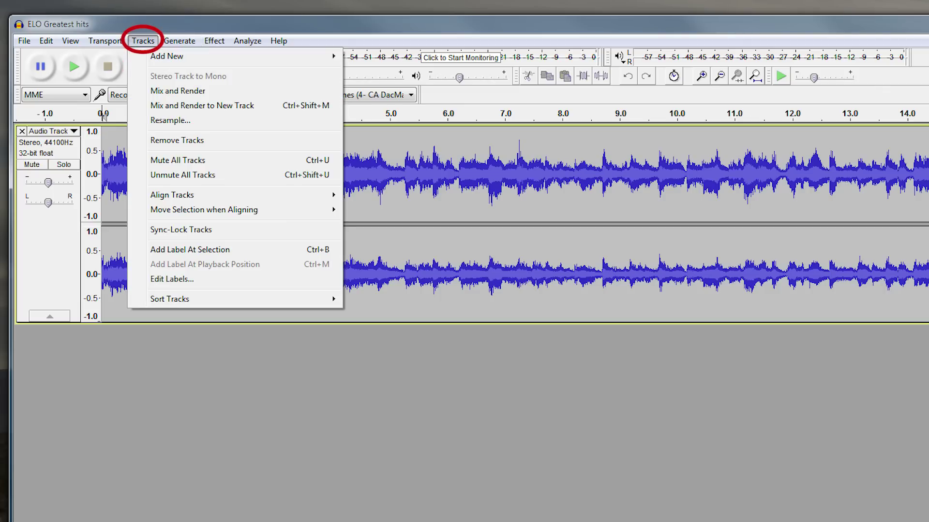
{"action": "left_click", "coordinate": [190, 249]}
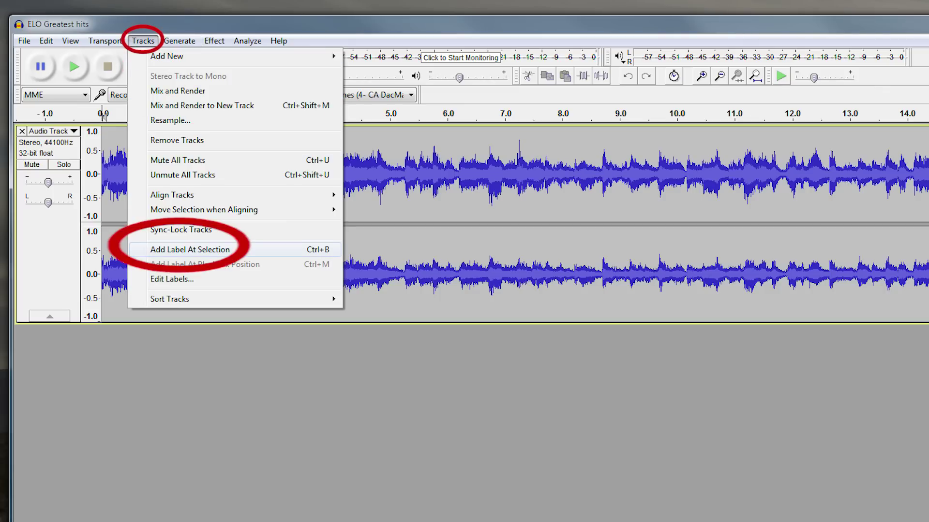
{"action": "type", "text": "Evil Woman"}
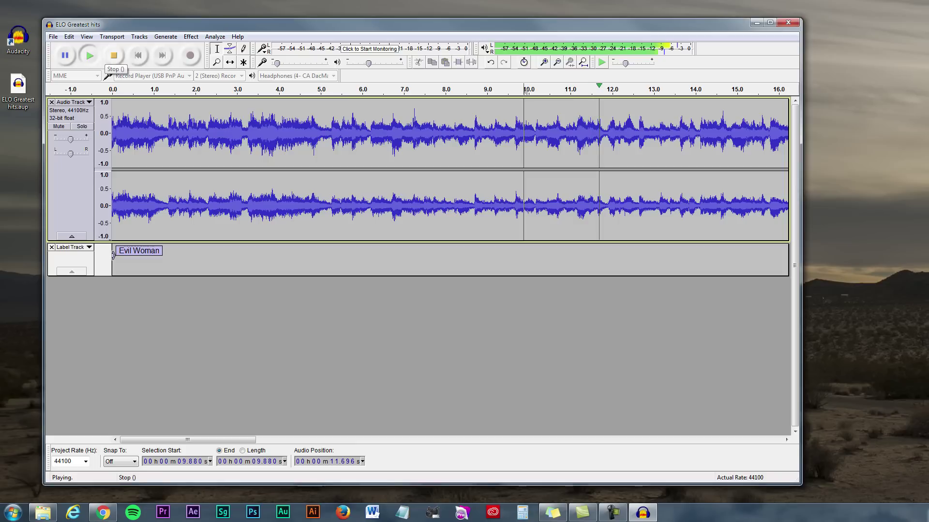
{"action": "left_click", "coordinate": [114, 57]}
Add a 'Livin' Thing' label at 10.159 seconds.
{"action": "left_click", "coordinate": [535, 145]}
{"action": "key", "text": "alt+t"}
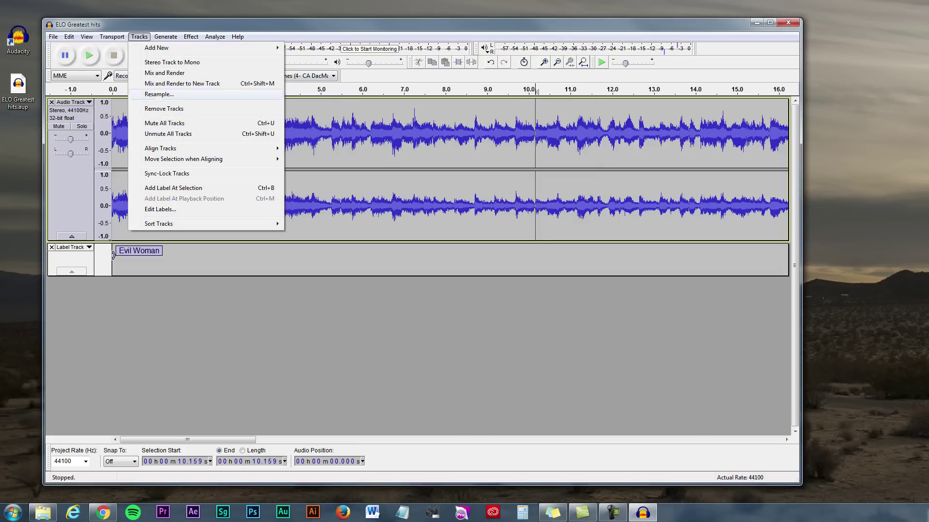
{"action": "key", "text": "Return"}
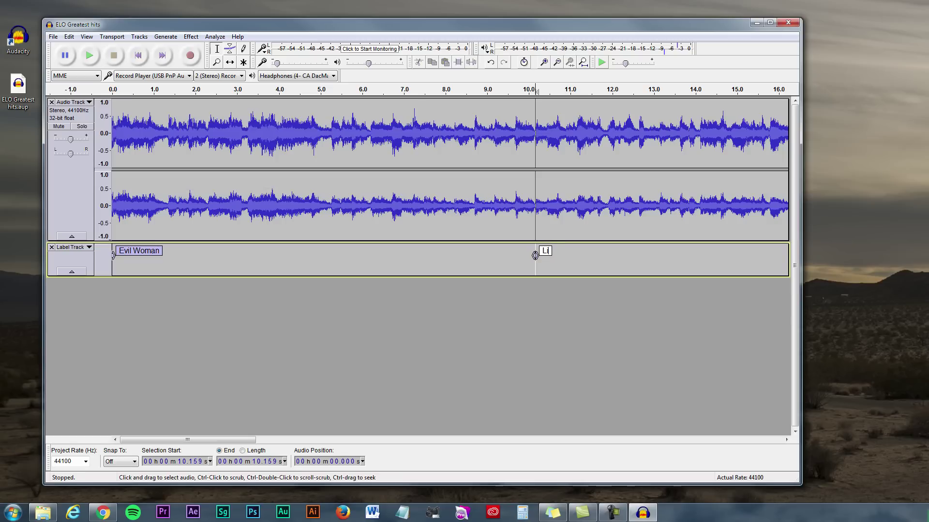
{"action": "type", "text": "Livin' Thing"}
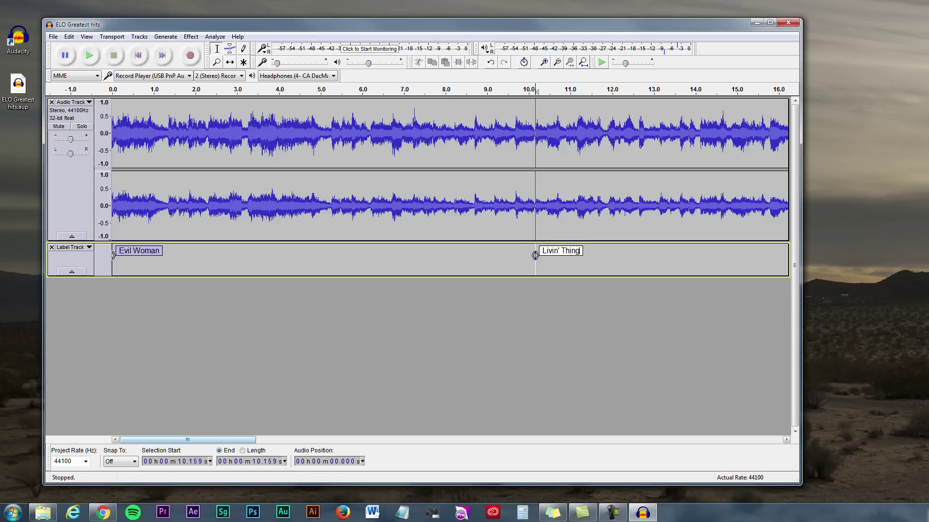
{"action": "scroll", "coordinate": [450, 193], "scroll_direction": "right", "scroll_amount": 10}
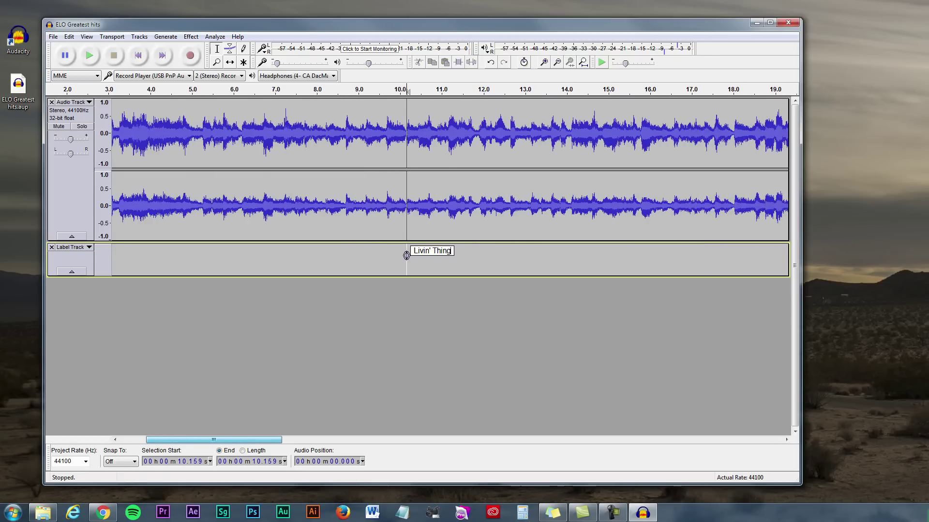
{"action": "scroll", "coordinate": [450, 194], "scroll_direction": "left", "scroll_amount": 10}
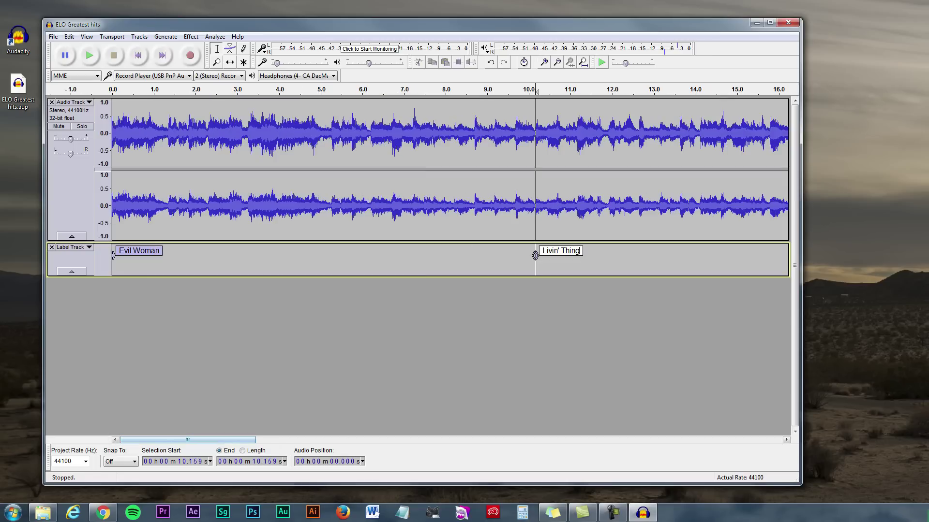
Select the silence from 44.2 back to 40.3 seconds and delete it.
{"action": "left_click", "coordinate": [361, 90]}
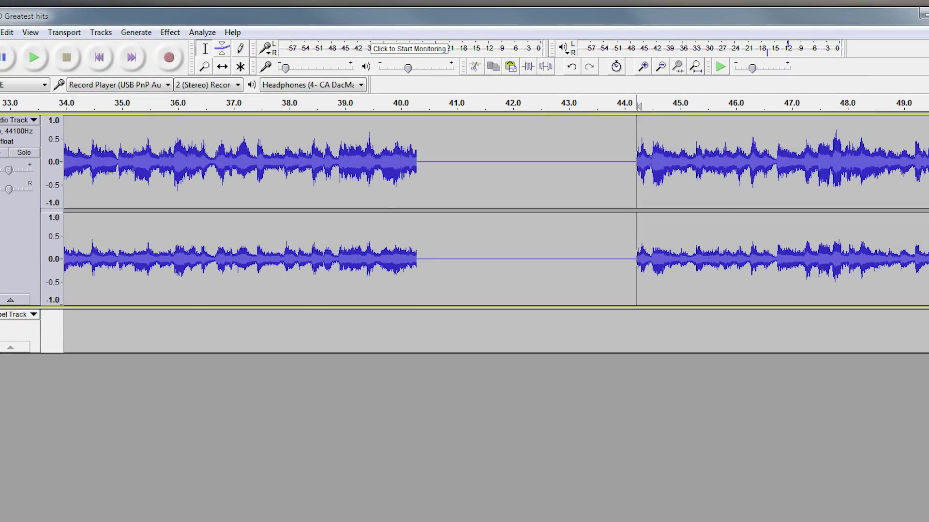
{"action": "left_click_drag", "start_coordinate": [636, 104], "coordinate": [417, 104]}
{"action": "key", "text": "Delete"}
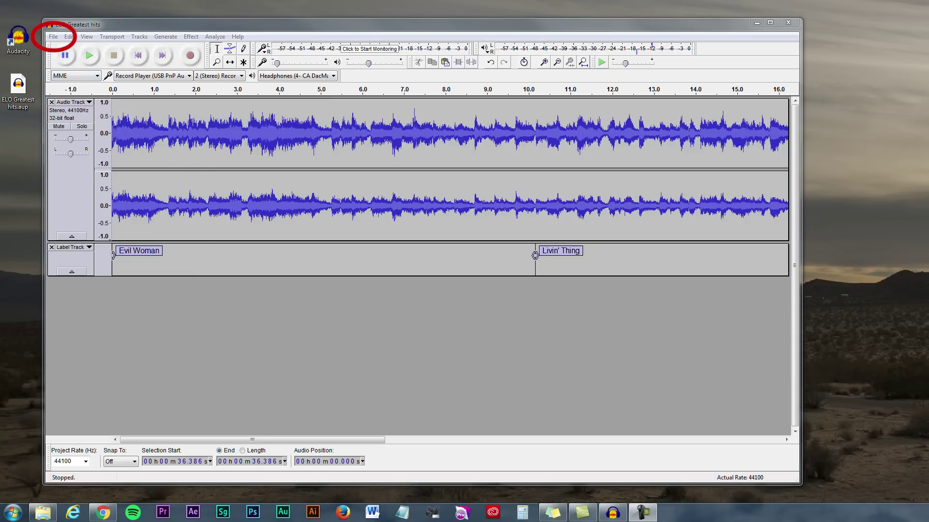
Start Export Multiple with WAV 16-bit PCM format, split by labels.
{"action": "key", "text": "alt+f"}
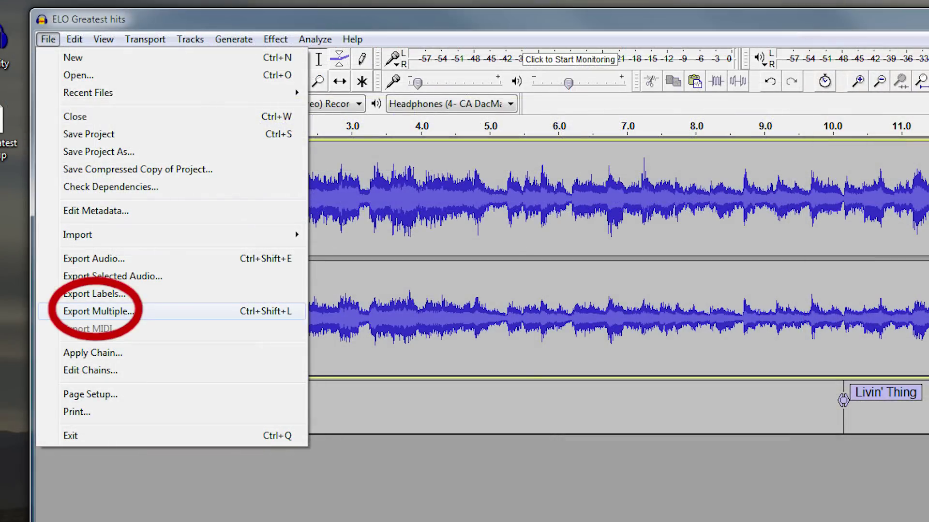
{"action": "key", "text": "Return"}
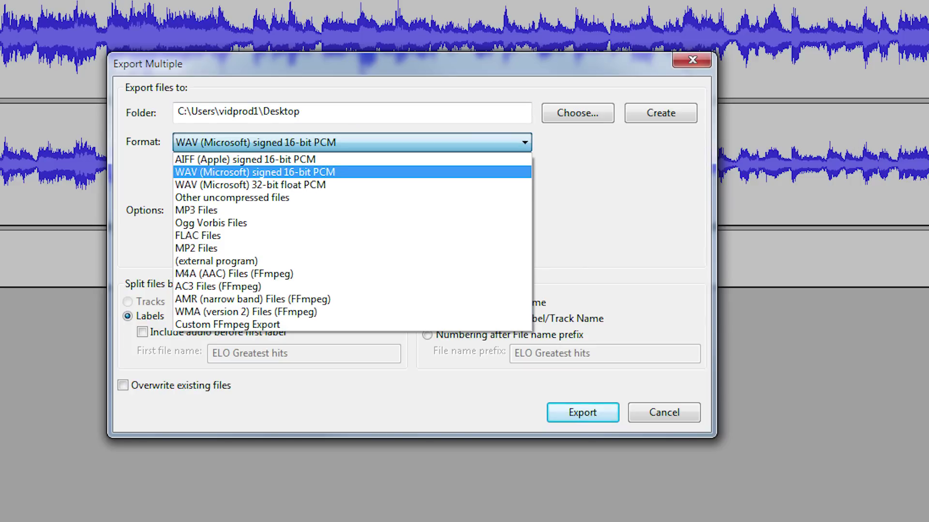
{"action": "key", "text": "Up"}
{"action": "key", "text": "Down"}
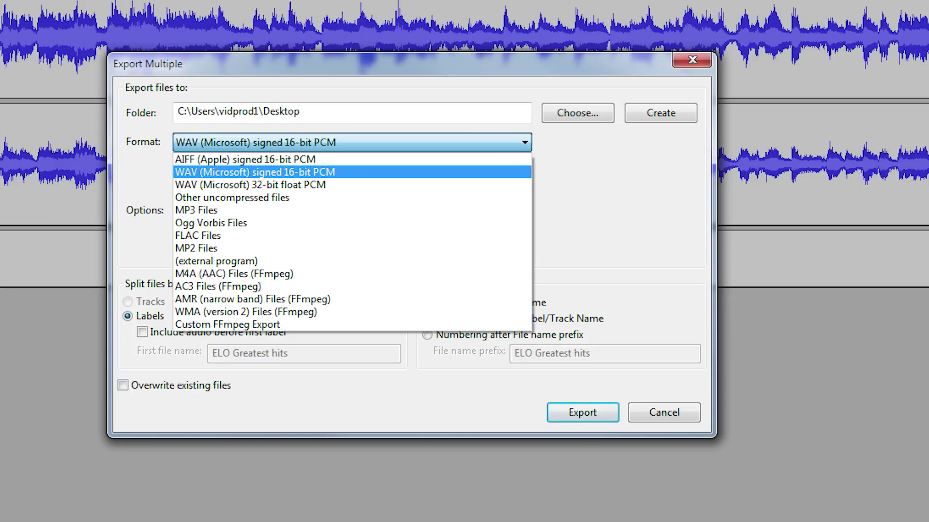
{"action": "key", "text": "Return"}
{"action": "key", "text": "Return"}
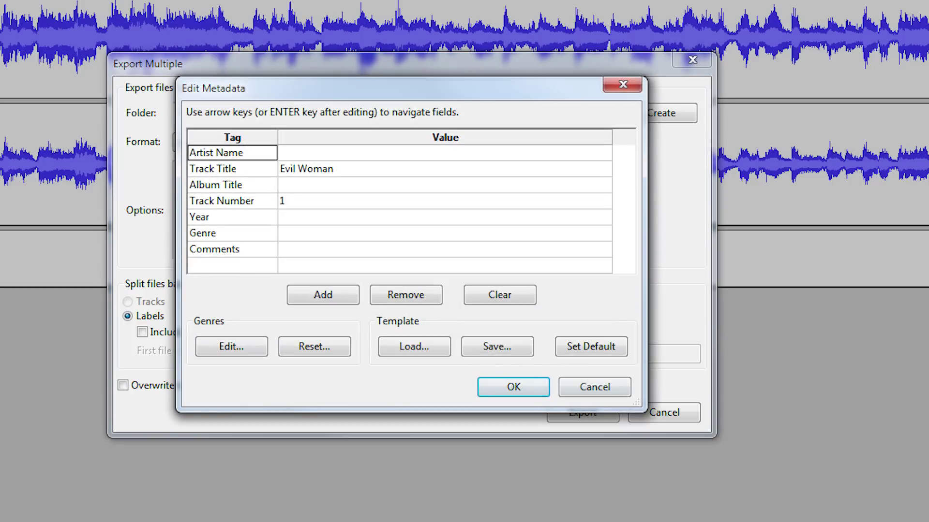
Accept the metadata for Evil Woman, Livin' Thing and the last track, then dismiss the report.
{"action": "key", "text": "Right"}
{"action": "key", "text": "Down"}
{"action": "key", "text": "Down"}
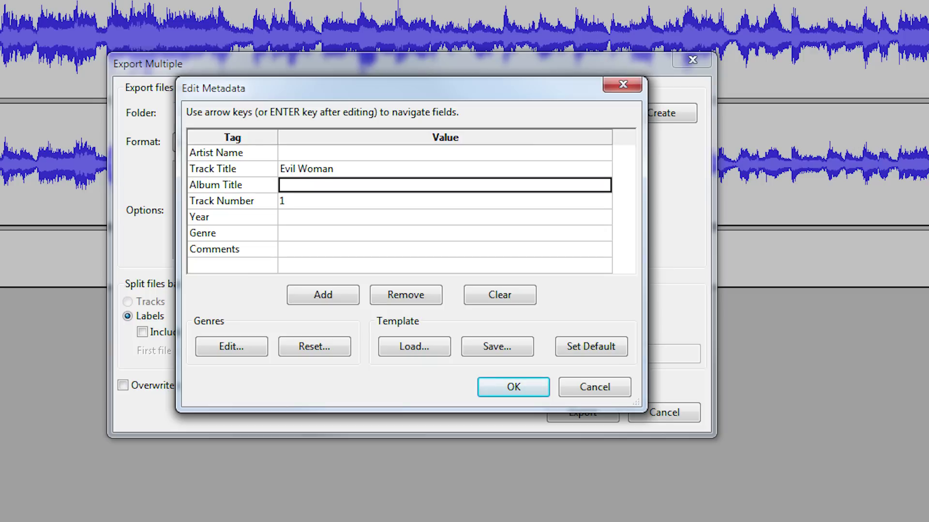
{"action": "key", "text": "Return"}
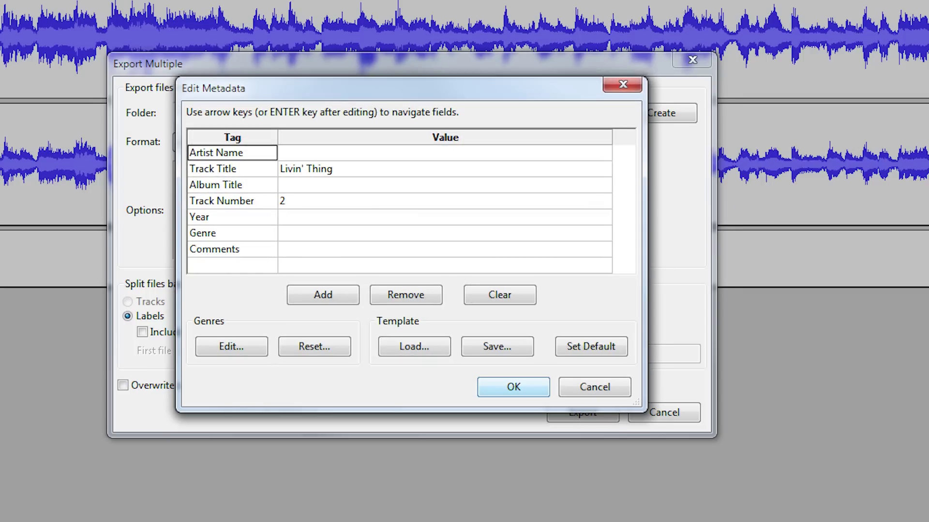
{"action": "key", "text": "Return"}
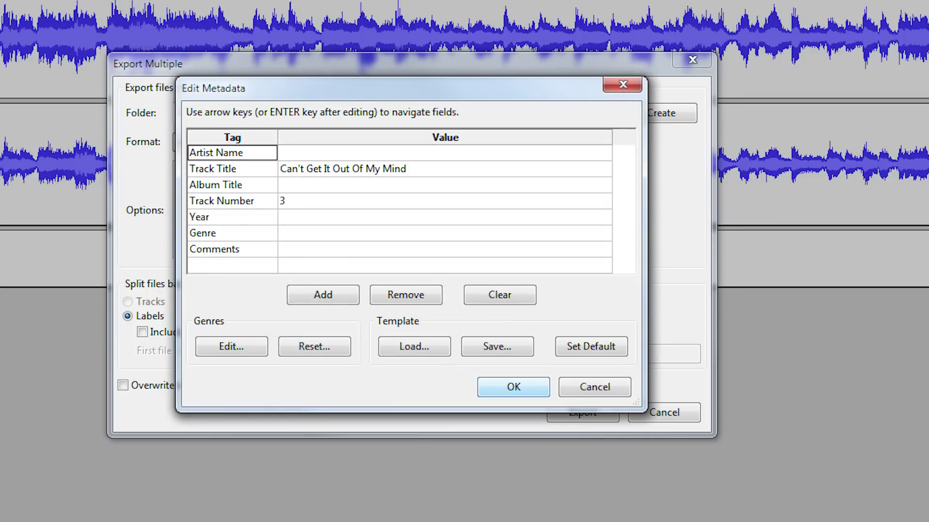
{"action": "key", "text": "Return"}
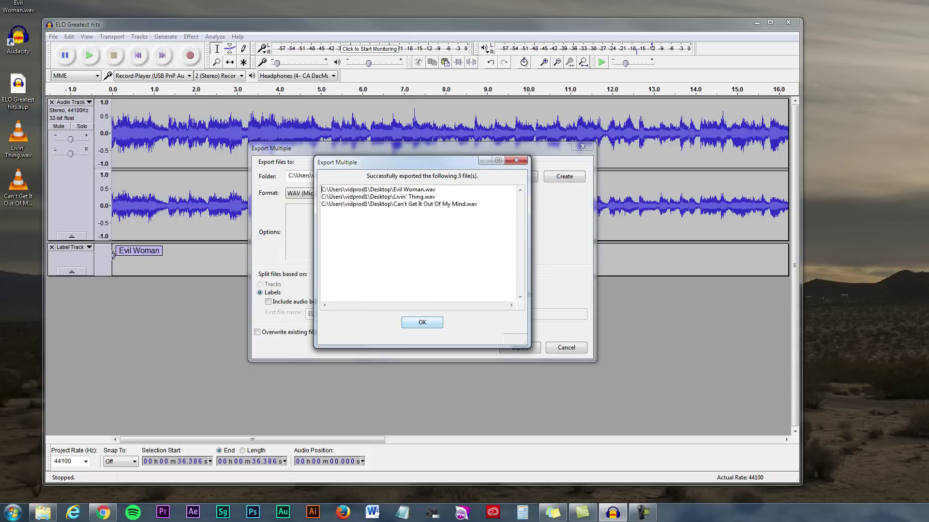
{"action": "key", "text": "Return"}
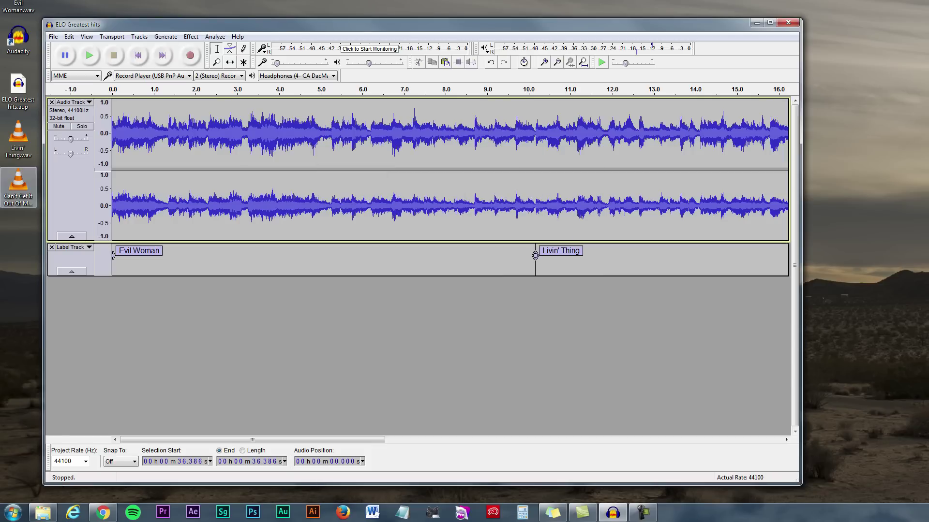
Close Audacity and open Livin' Thing.wav from the desktop in VLC.
{"action": "key", "text": "F10"}
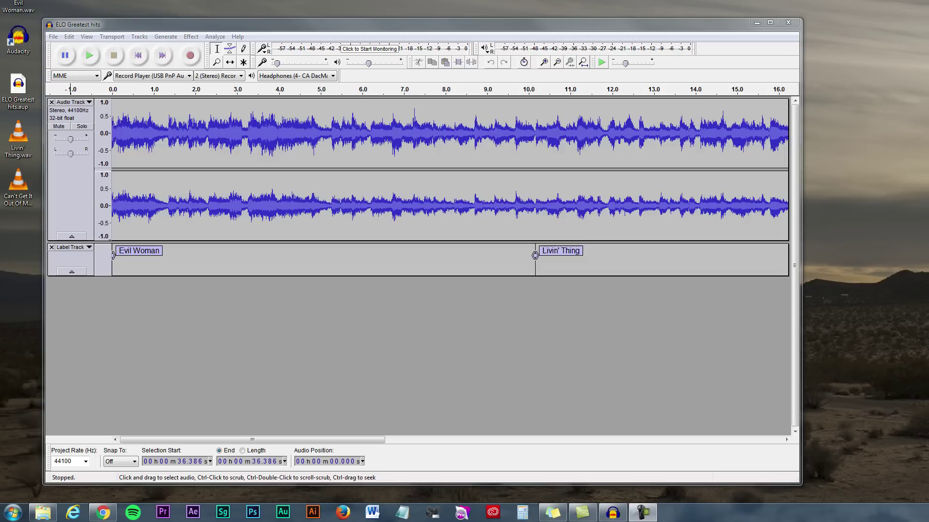
{"action": "left_click", "coordinate": [787, 23]}
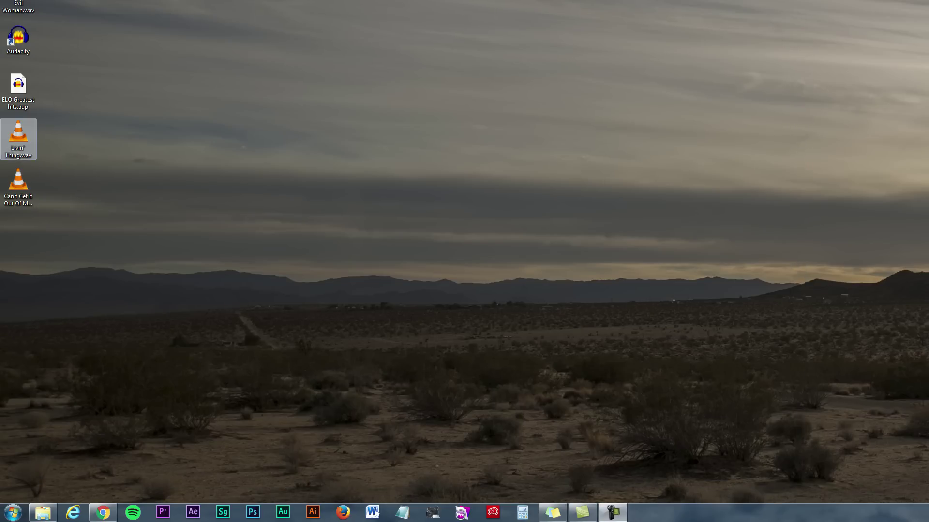
{"action": "double_click", "coordinate": [18, 135]}
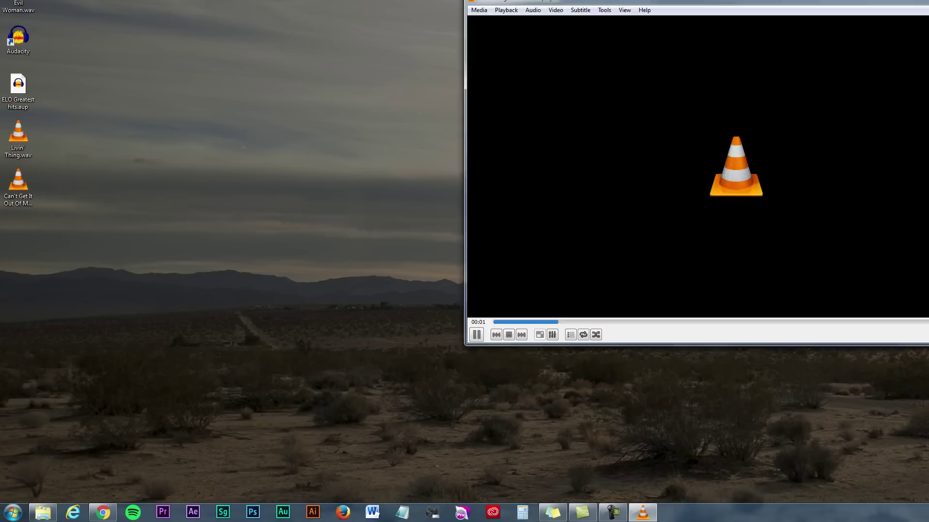